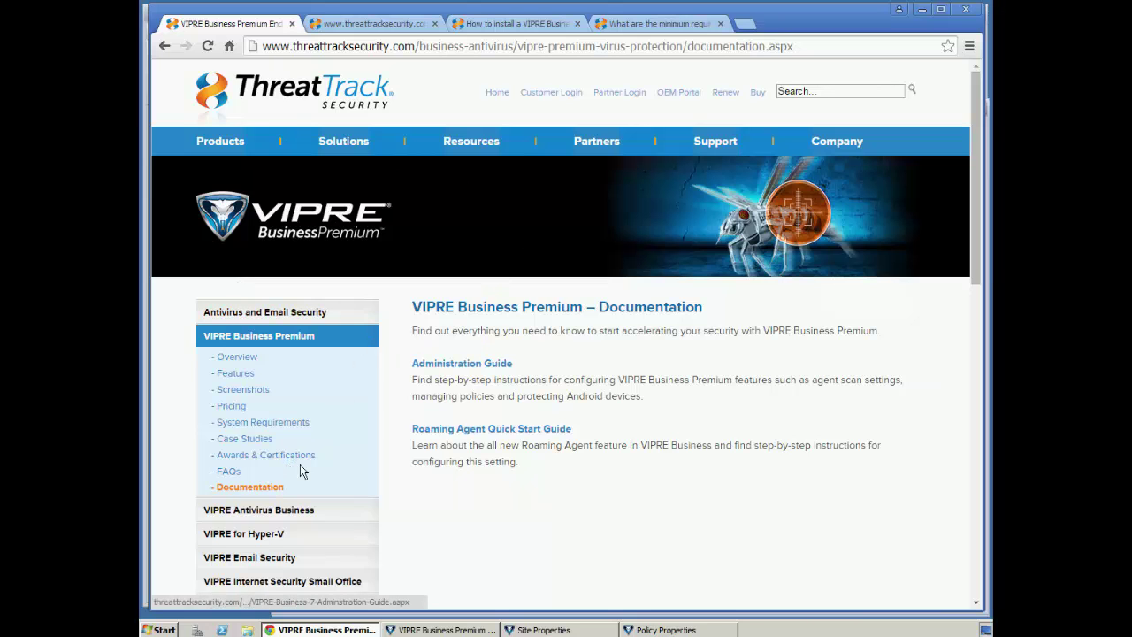
Read the VIPRE administration guide, the agent install article and the push deployment requirements article
{"action": "left_click", "coordinate": [433, 363]}
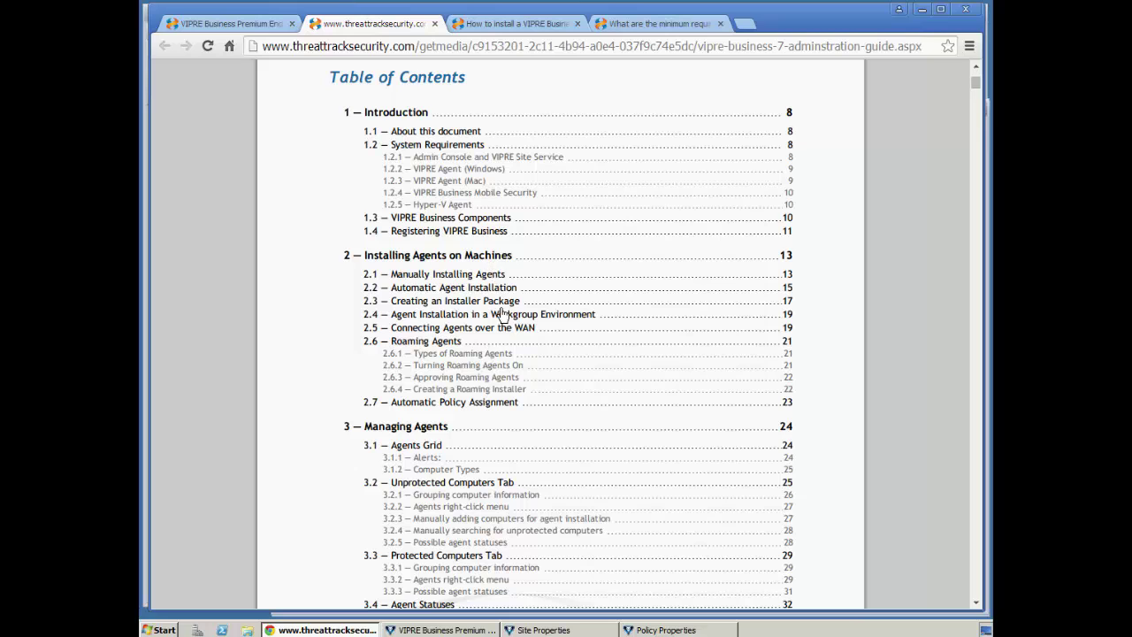
{"action": "left_click", "coordinate": [519, 26]}
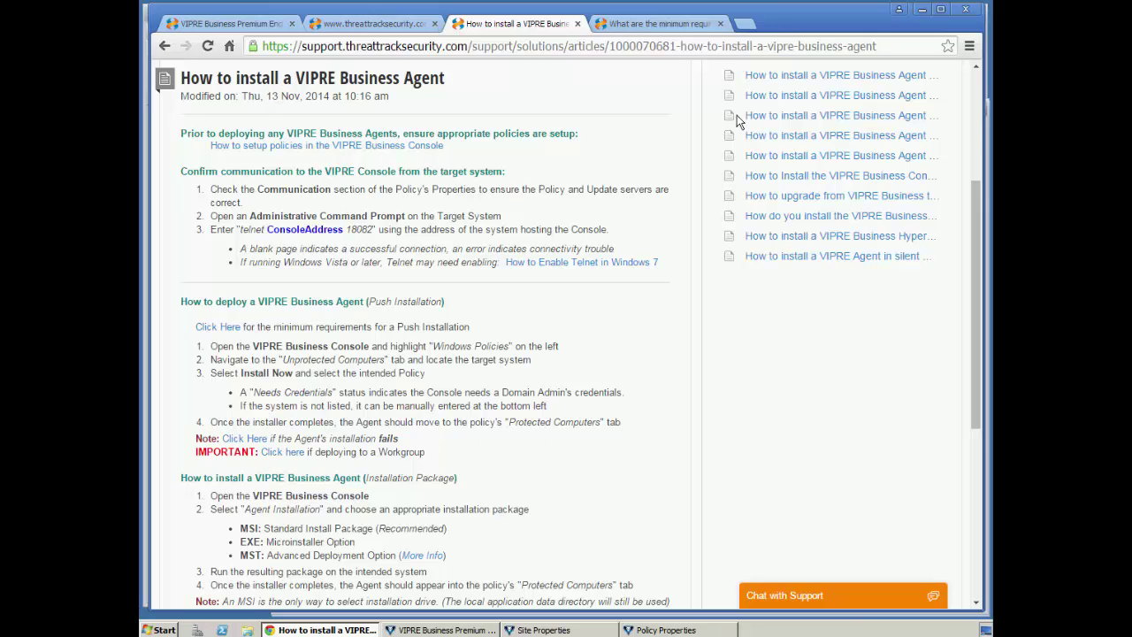
{"action": "left_click", "coordinate": [663, 24]}
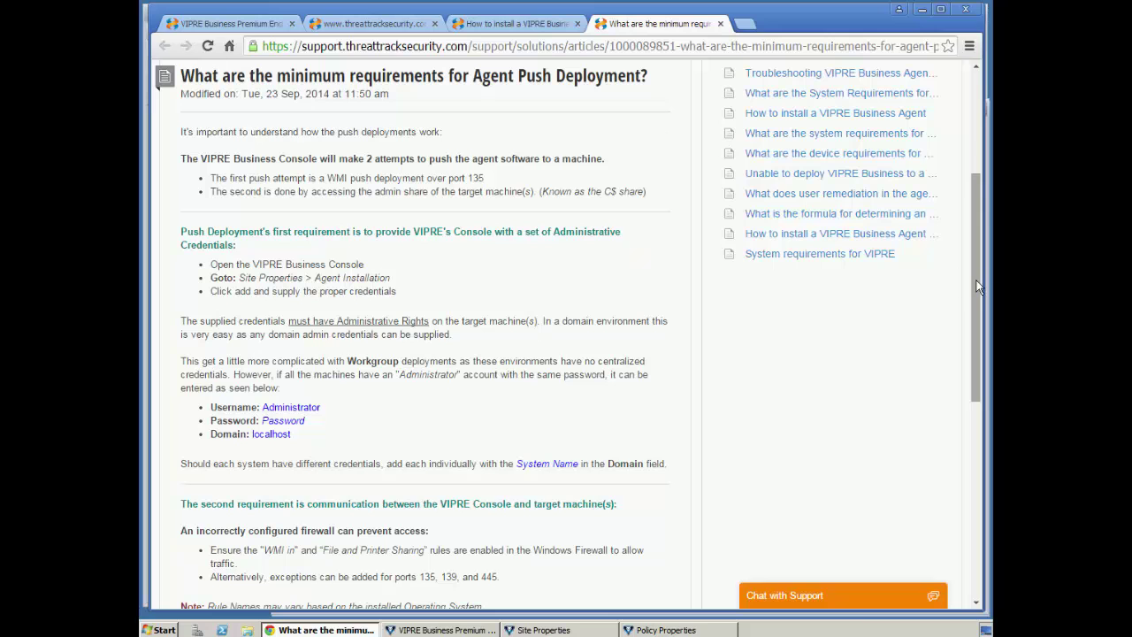
{"action": "left_click_drag", "start_coordinate": [978, 281], "coordinate": [979, 341]}
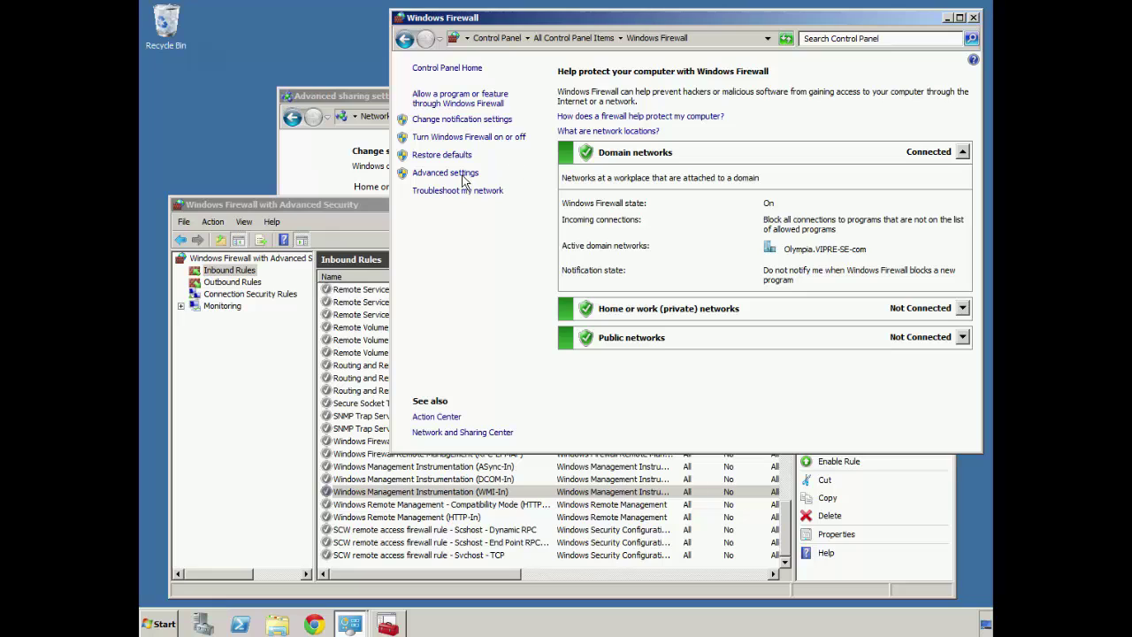
Enable the Windows Management Instrumentation (WMI-In) inbound firewall rule
{"action": "left_click", "coordinate": [331, 237]}
{"action": "right_click", "coordinate": [534, 496]}
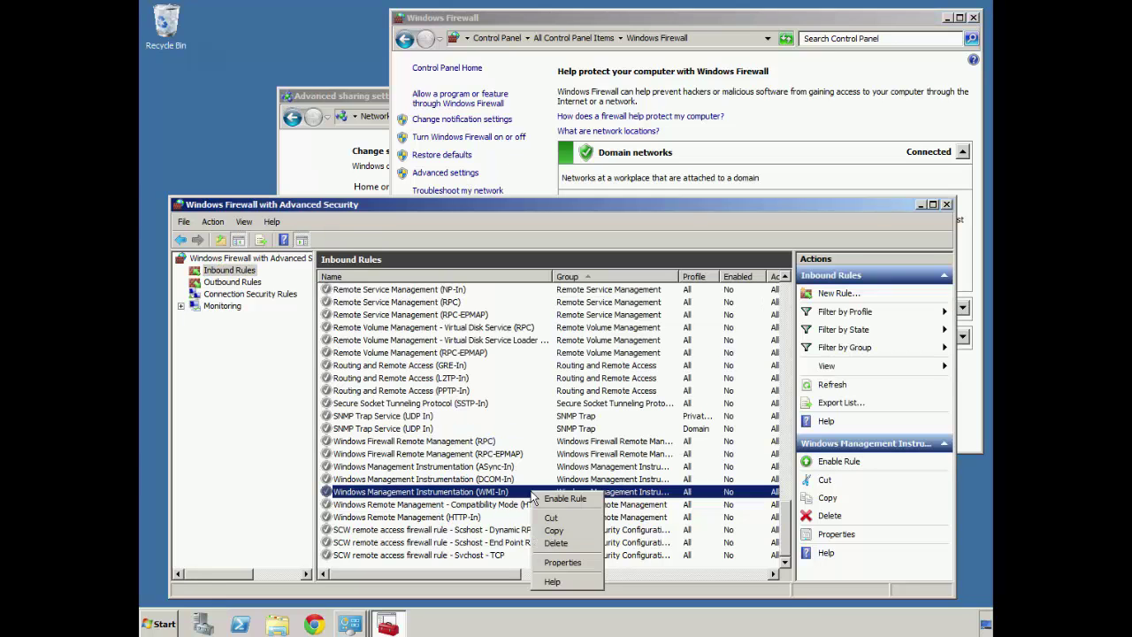
{"action": "left_click", "coordinate": [555, 501]}
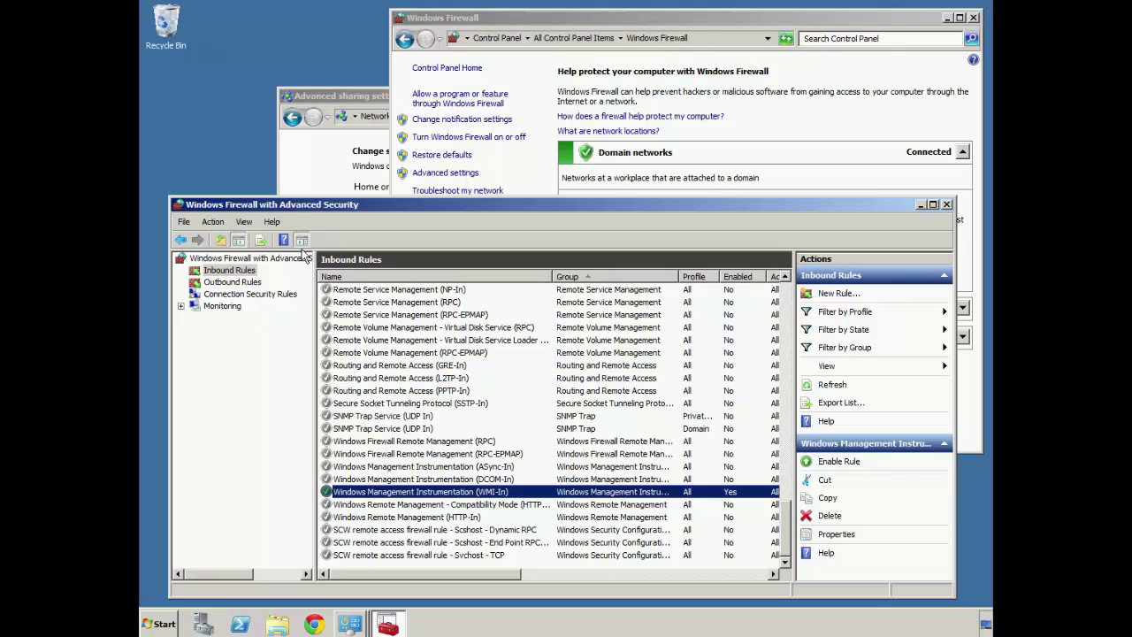
{"action": "left_click", "coordinate": [313, 180]}
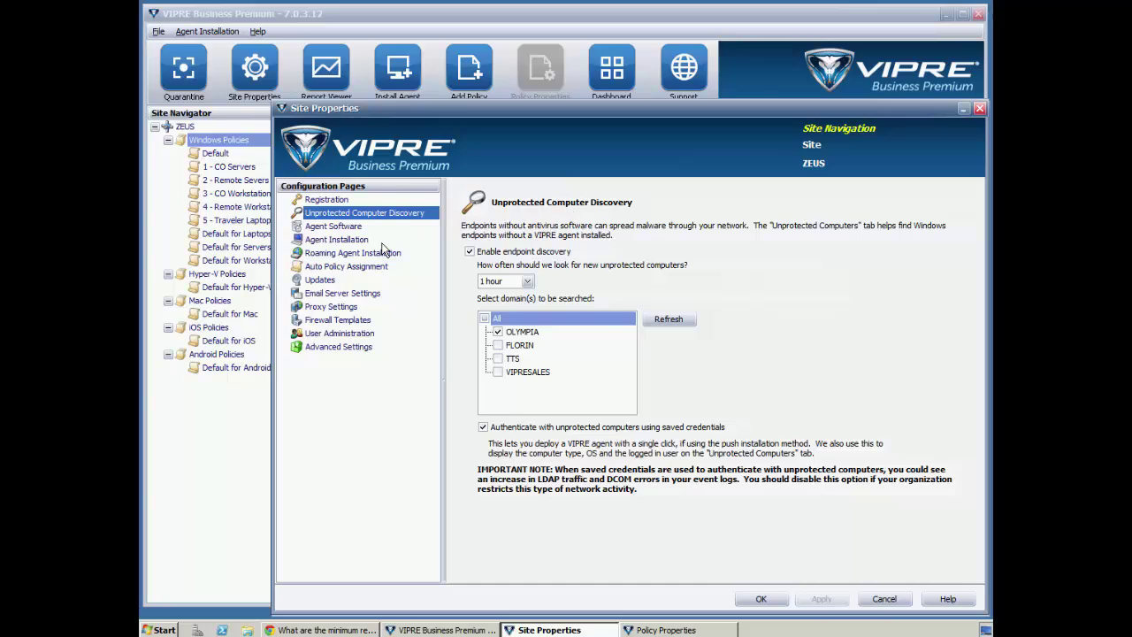
Show the site's Agent Installation page with its Olympia-domain remote credential and download port 80
{"action": "left_click", "coordinate": [340, 241]}
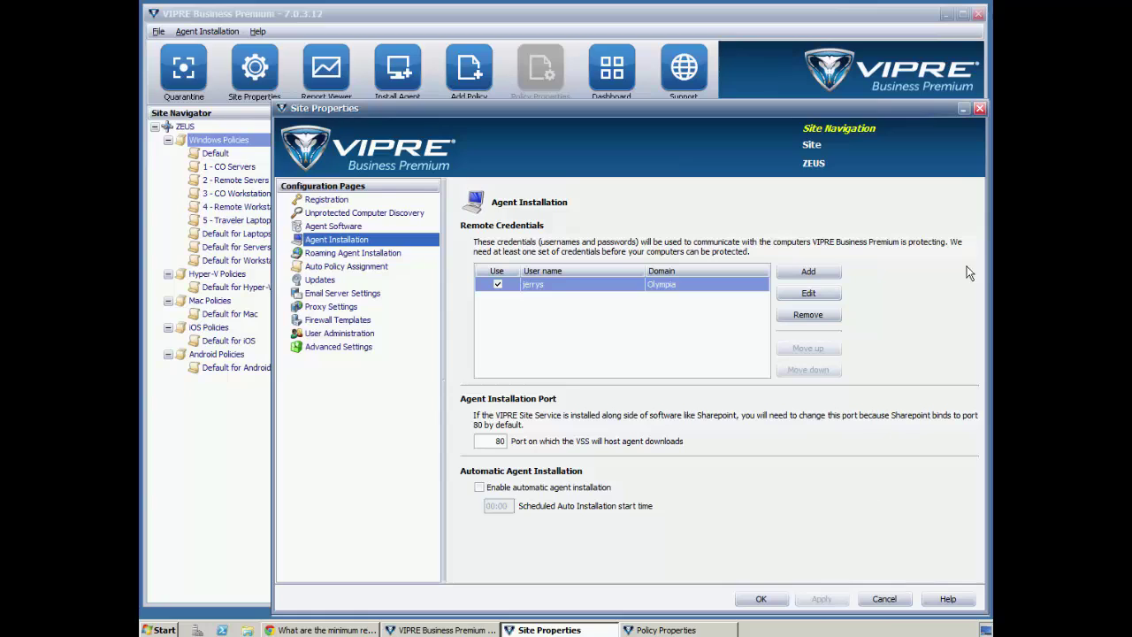
Show the 3 - CO Workstations policy's Agent Installation Management configuration, with VIPRE Business Premium as agent type
{"action": "left_click", "coordinate": [963, 109]}
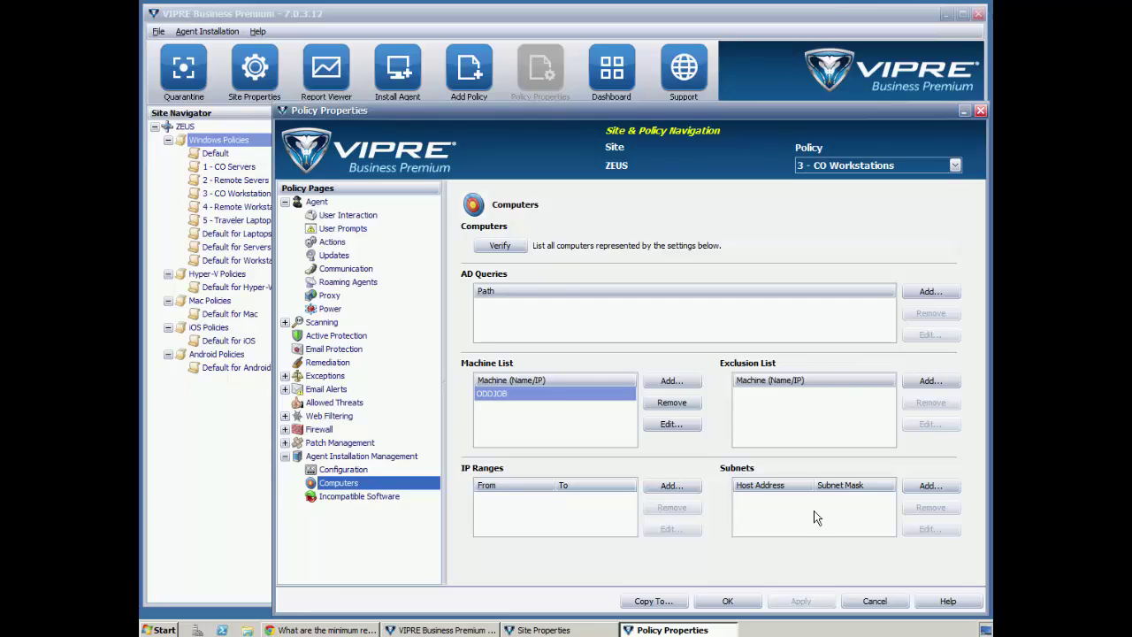
{"action": "left_click", "coordinate": [335, 471]}
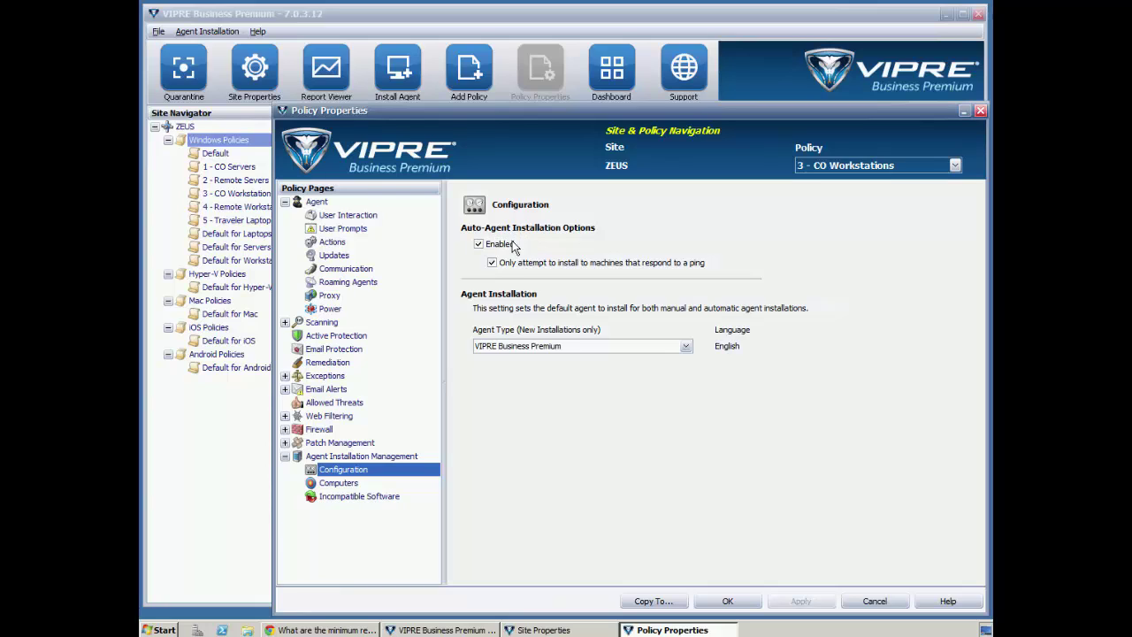
Minimize Policy Properties and glance at the Agent Installation menu before dismissing it
{"action": "left_click", "coordinate": [964, 111]}
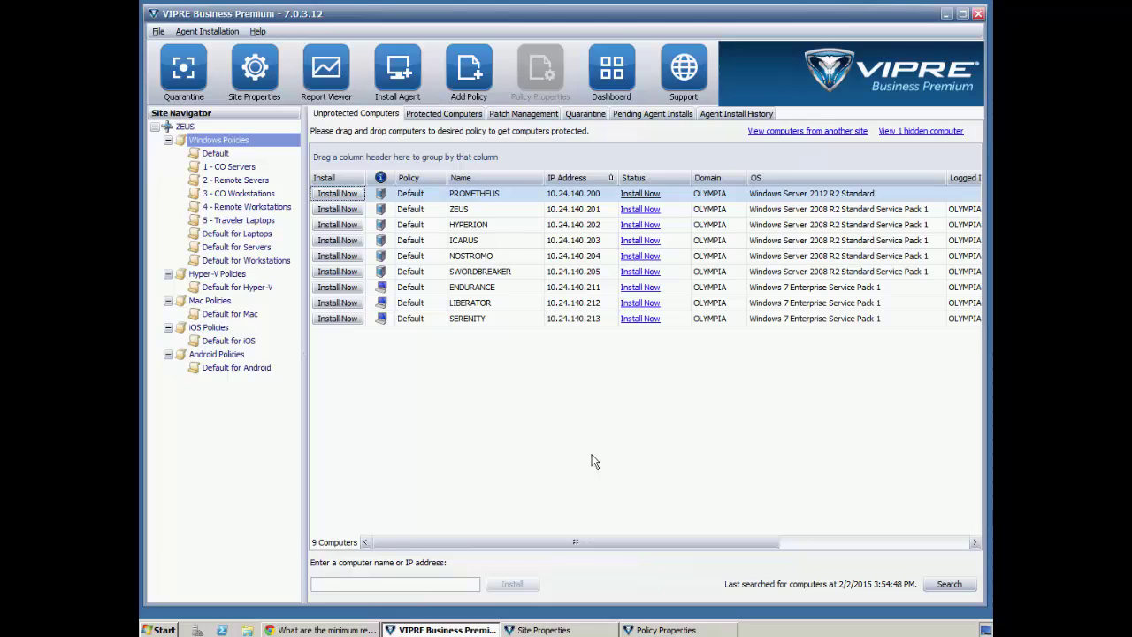
{"action": "left_click", "coordinate": [219, 33]}
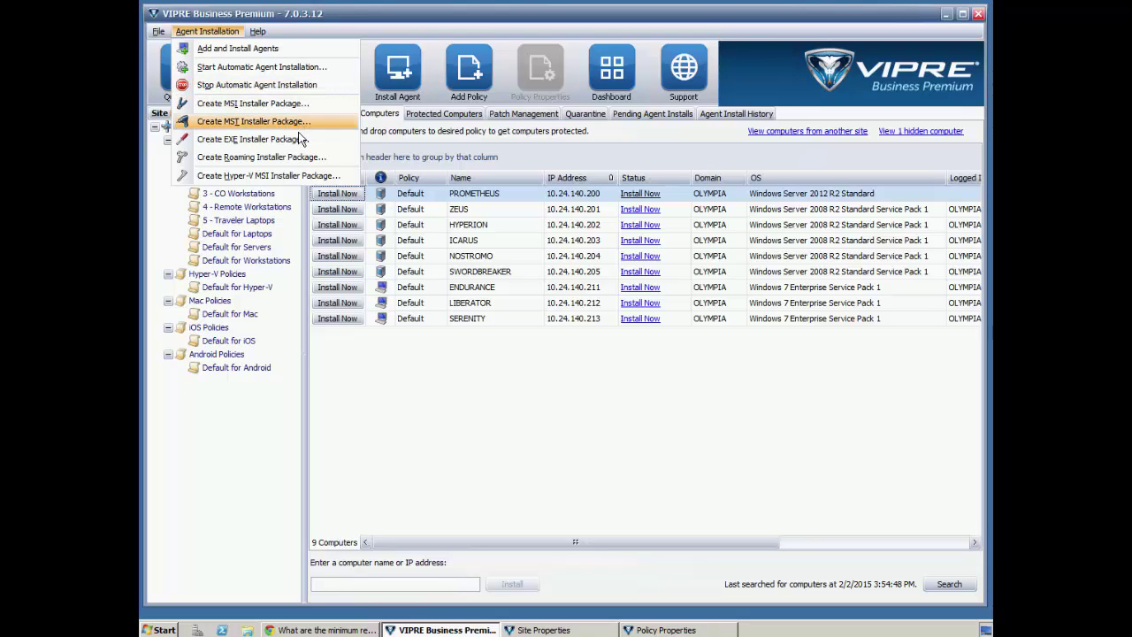
{"action": "left_click", "coordinate": [426, 413]}
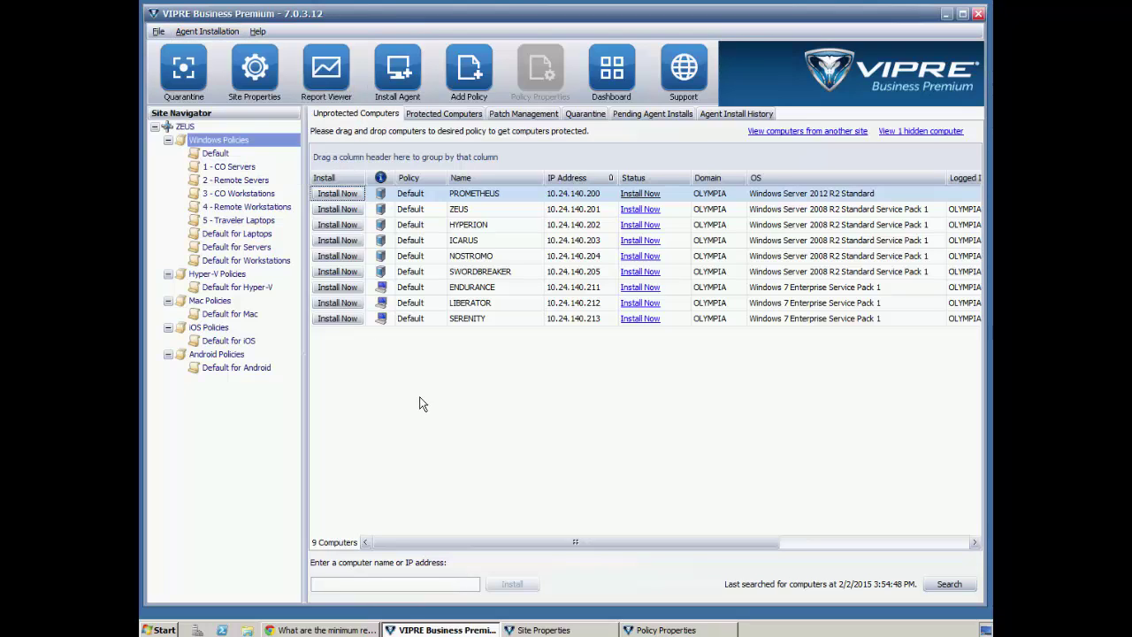
Start the Install Agent wizard for Windows devices under the 4 - Remote Workstations policy
{"action": "left_click", "coordinate": [398, 71]}
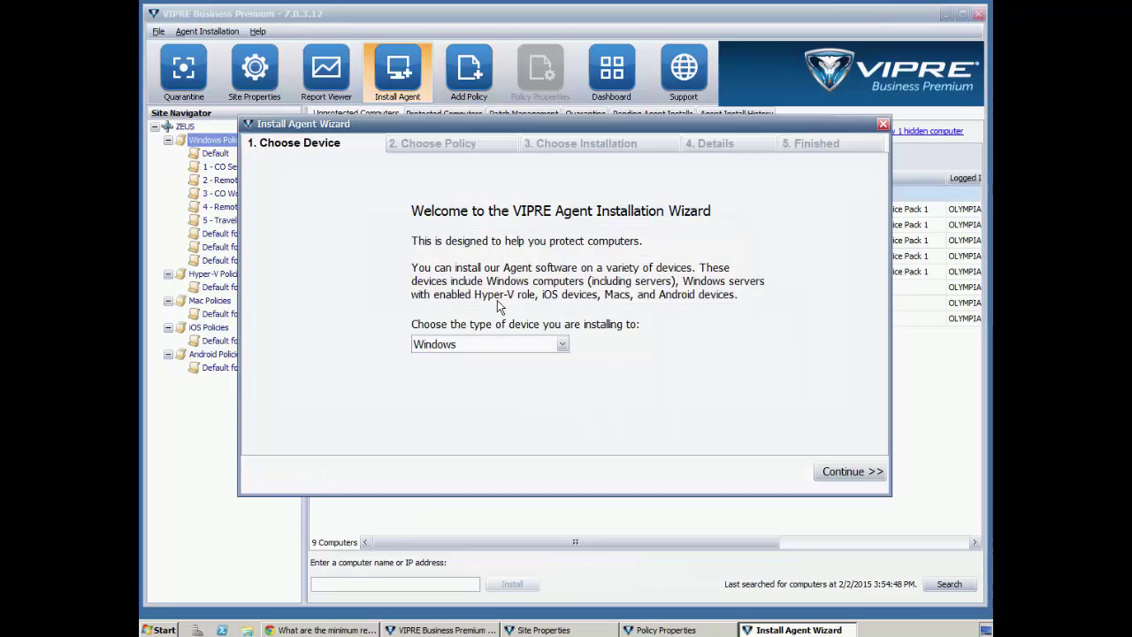
{"action": "left_click", "coordinate": [562, 345]}
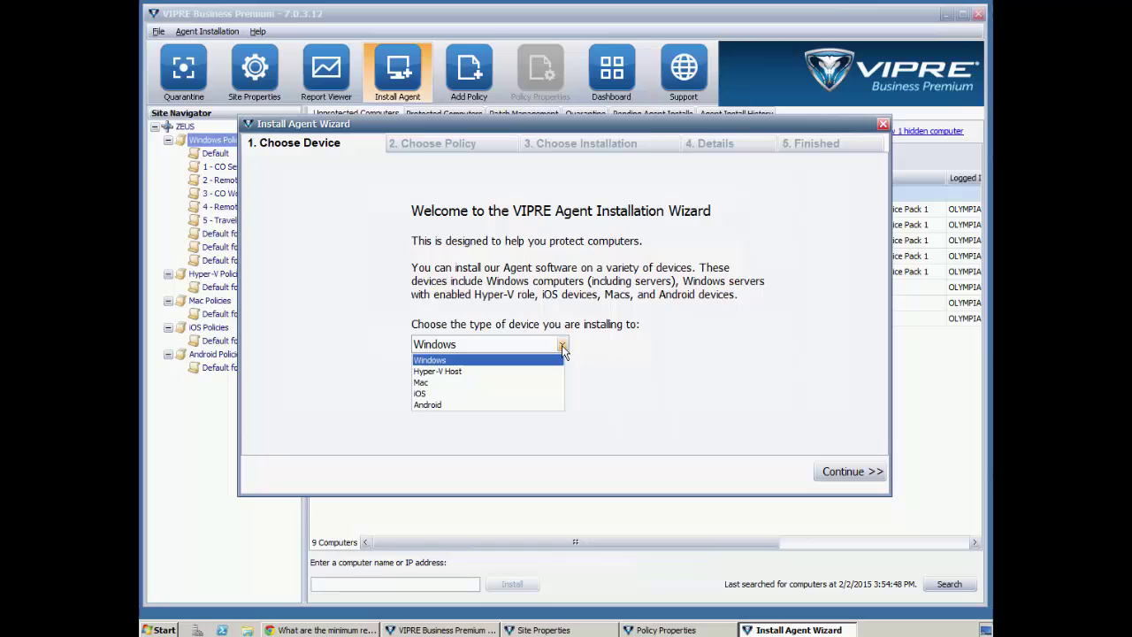
{"action": "left_click", "coordinate": [562, 345]}
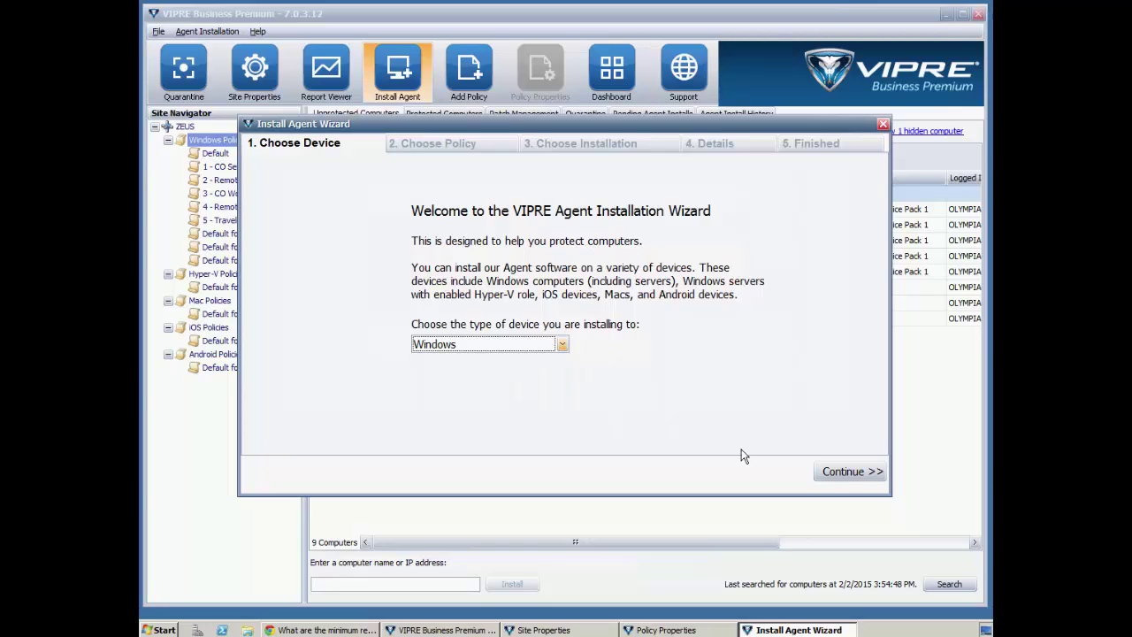
{"action": "left_click", "coordinate": [838, 475]}
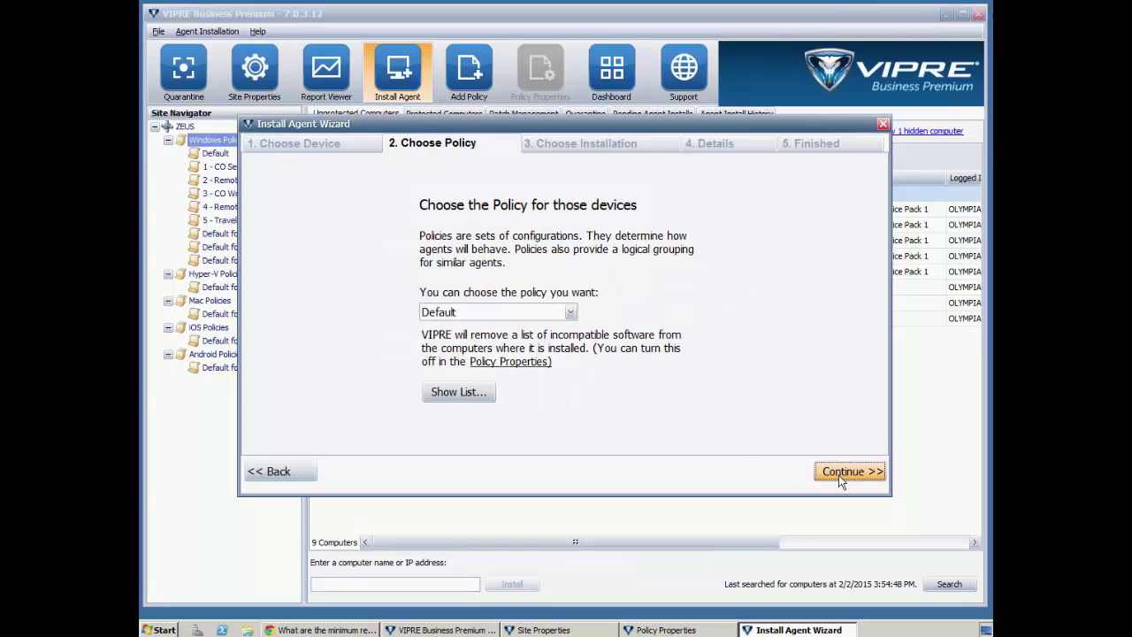
{"action": "left_click", "coordinate": [571, 314]}
{"action": "scroll", "coordinate": [491, 372], "scroll_direction": "down", "scroll_amount": 1}
{"action": "left_click", "coordinate": [460, 372]}
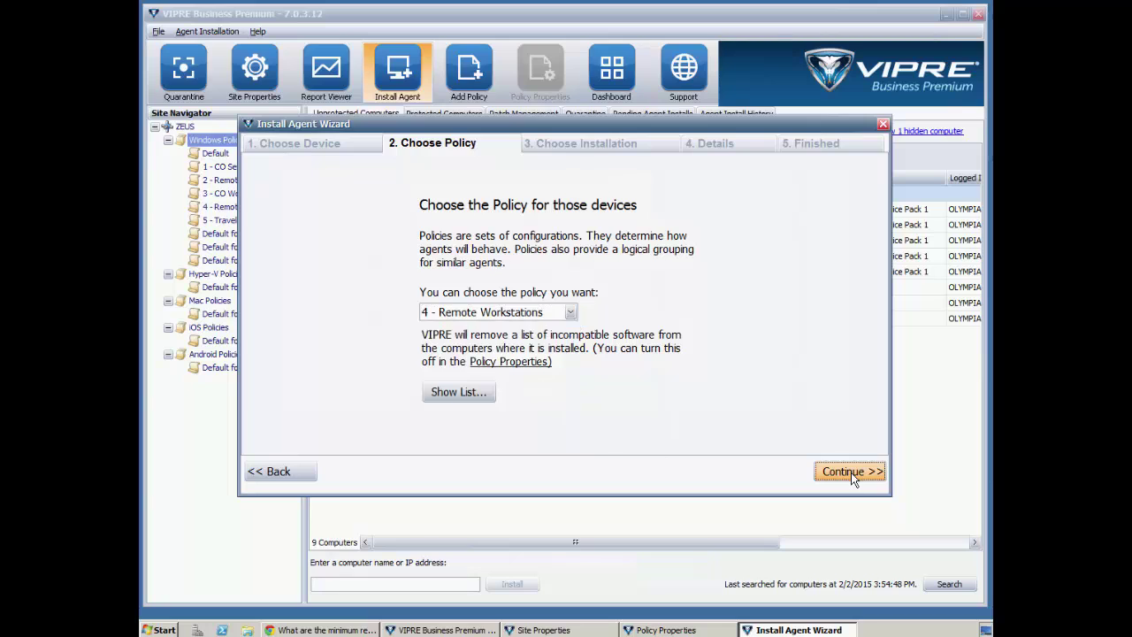
{"action": "left_click", "coordinate": [851, 472]}
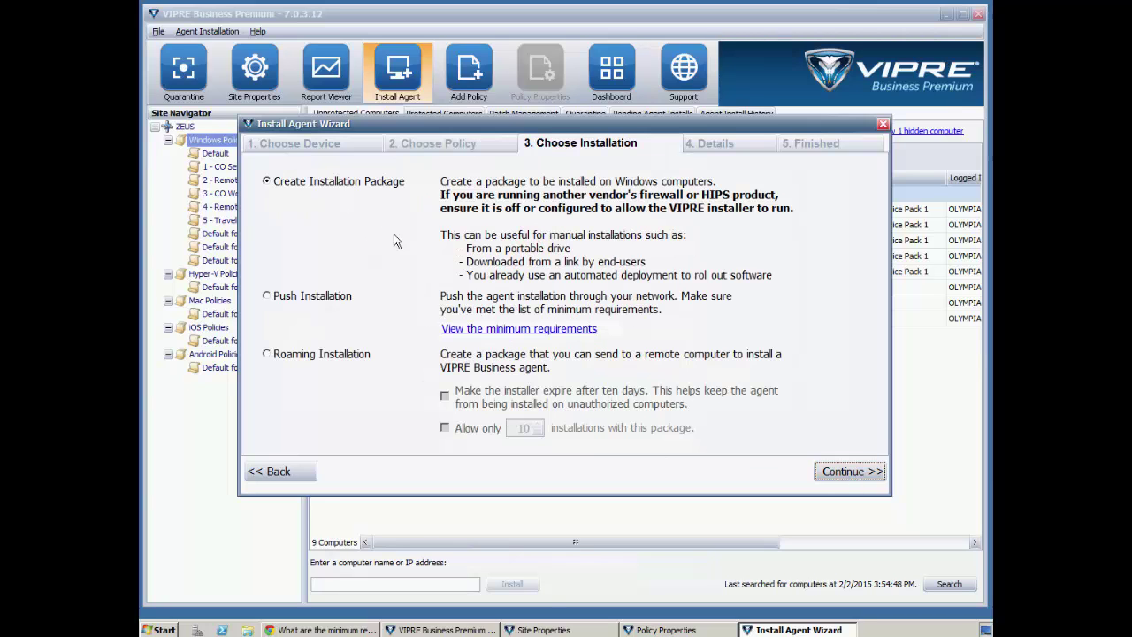
Try roaming install with 10-day expiry and 10 installations, then choose Push Installation instead
{"action": "left_click", "coordinate": [274, 356]}
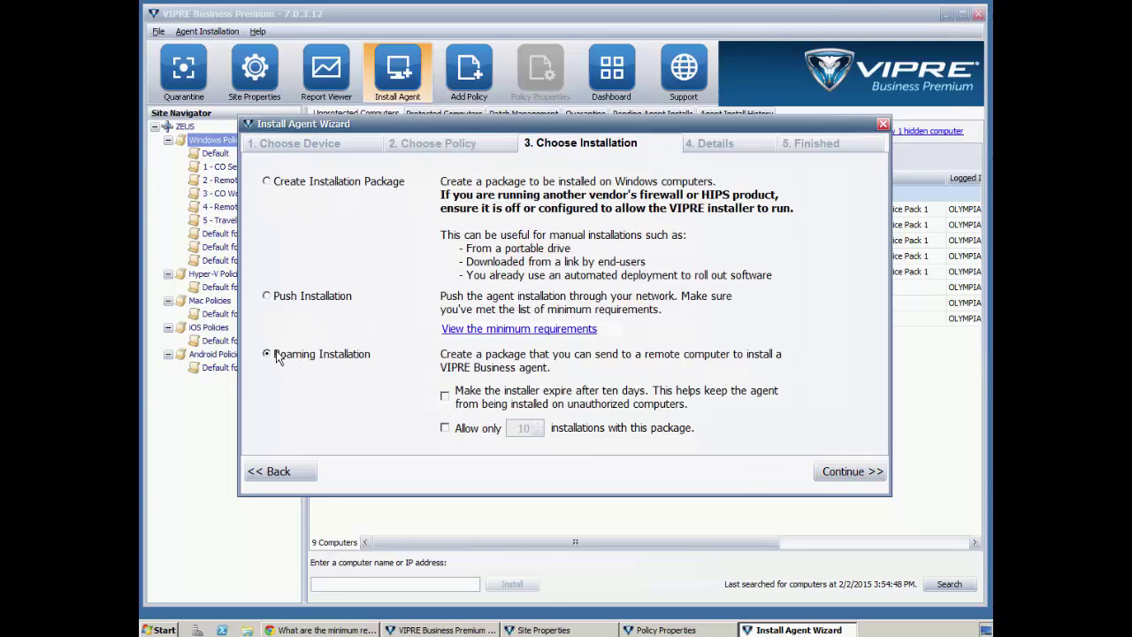
{"action": "left_click", "coordinate": [445, 396]}
{"action": "left_click", "coordinate": [446, 430]}
{"action": "left_click", "coordinate": [268, 182]}
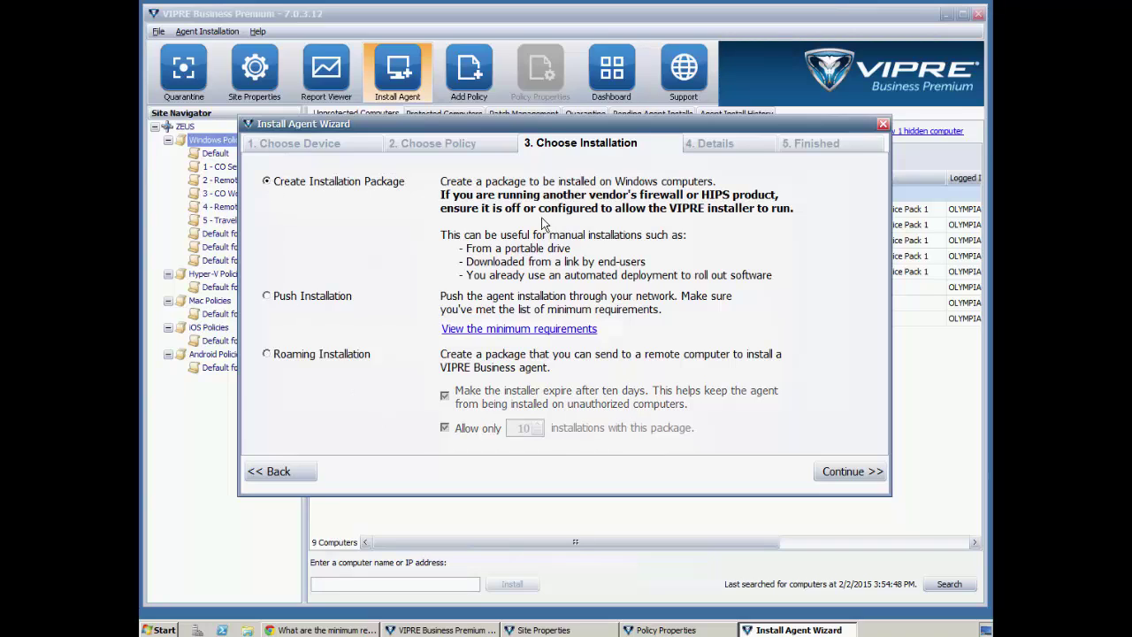
{"action": "left_click", "coordinate": [268, 298]}
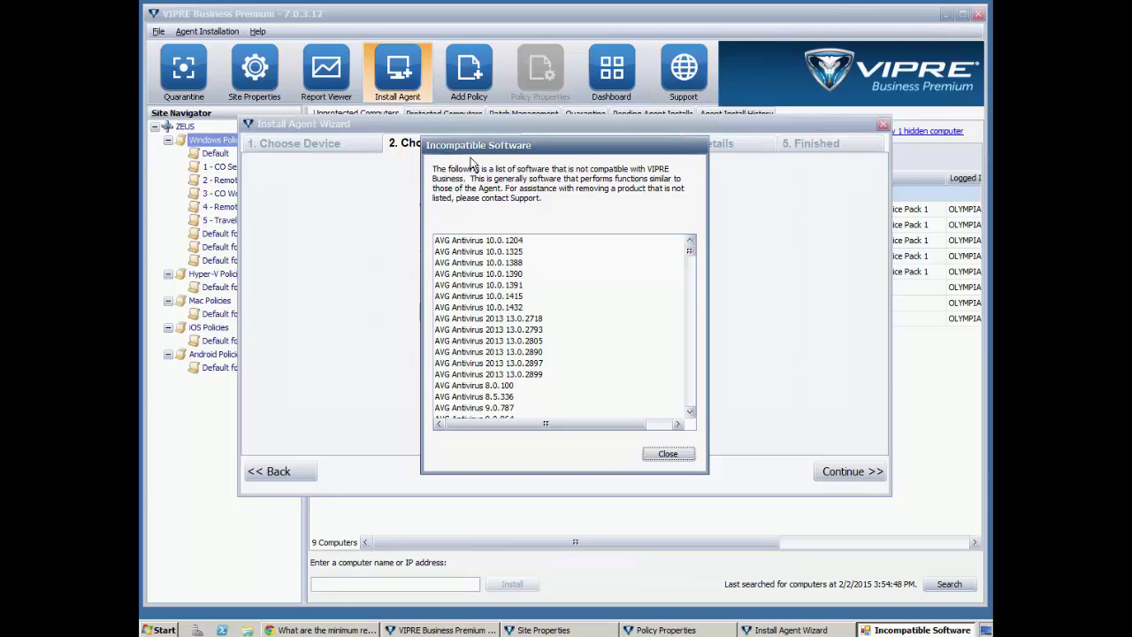
Scroll through the AVG Antivirus incompatible software list, then close it and the Install Agent Wizard
{"action": "left_click_drag", "start_coordinate": [691, 257], "coordinate": [690, 413]}
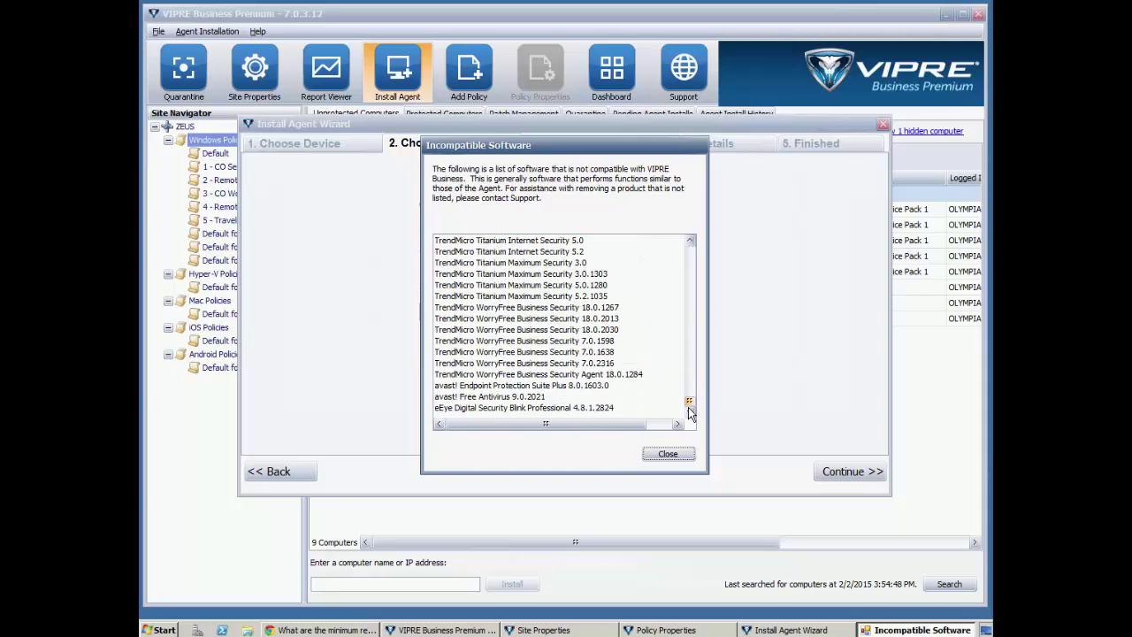
{"action": "left_click", "coordinate": [670, 455]}
{"action": "left_click", "coordinate": [883, 124]}
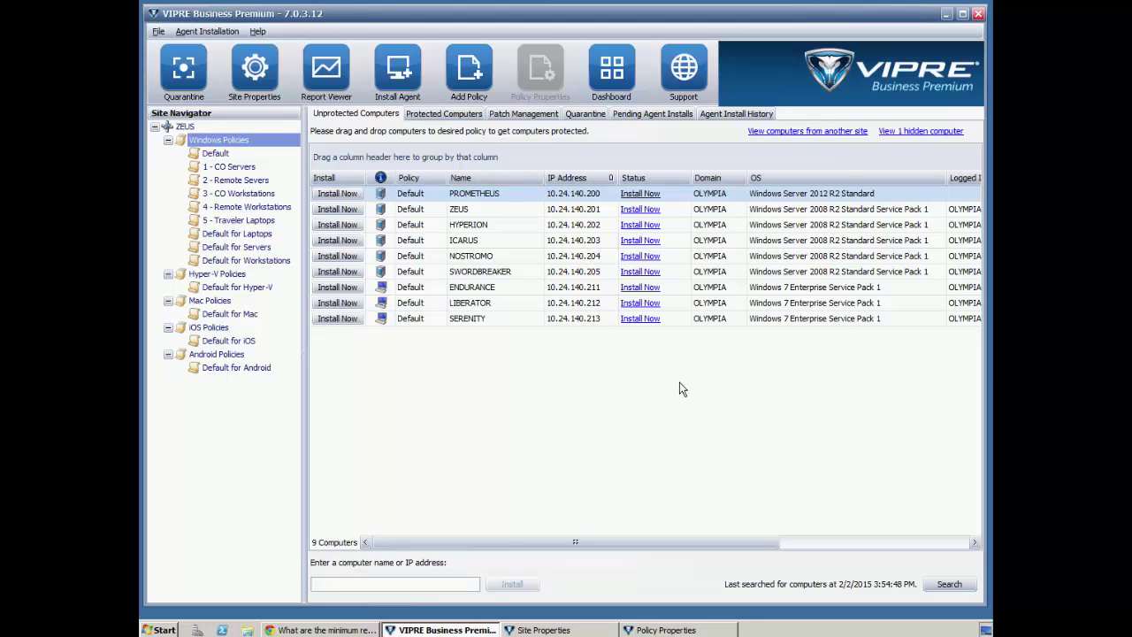
Install the agent on SERENITY with policy 3 - CO Workstations and agent type VIPRE Business Premium
{"action": "left_click", "coordinate": [649, 320]}
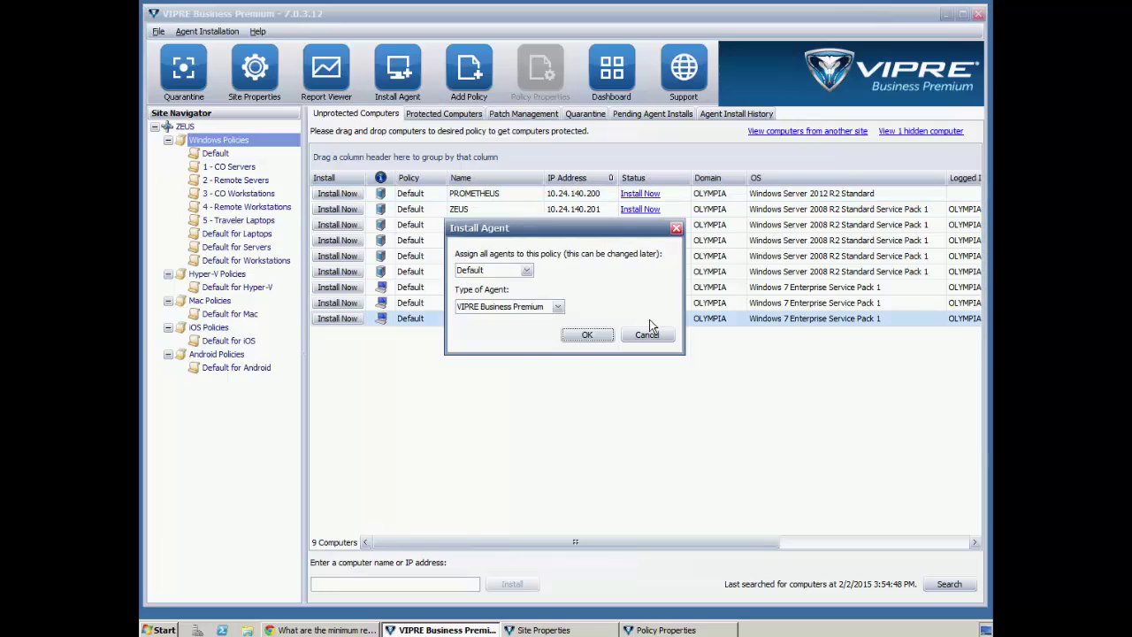
{"action": "left_click", "coordinate": [527, 271]}
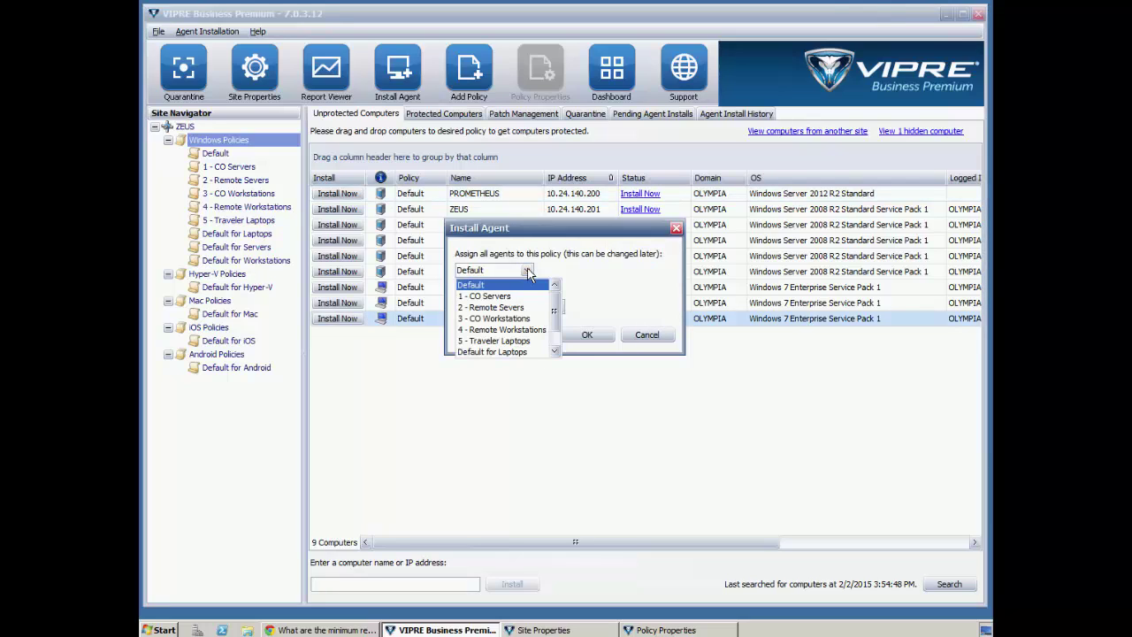
{"action": "left_click", "coordinate": [528, 318]}
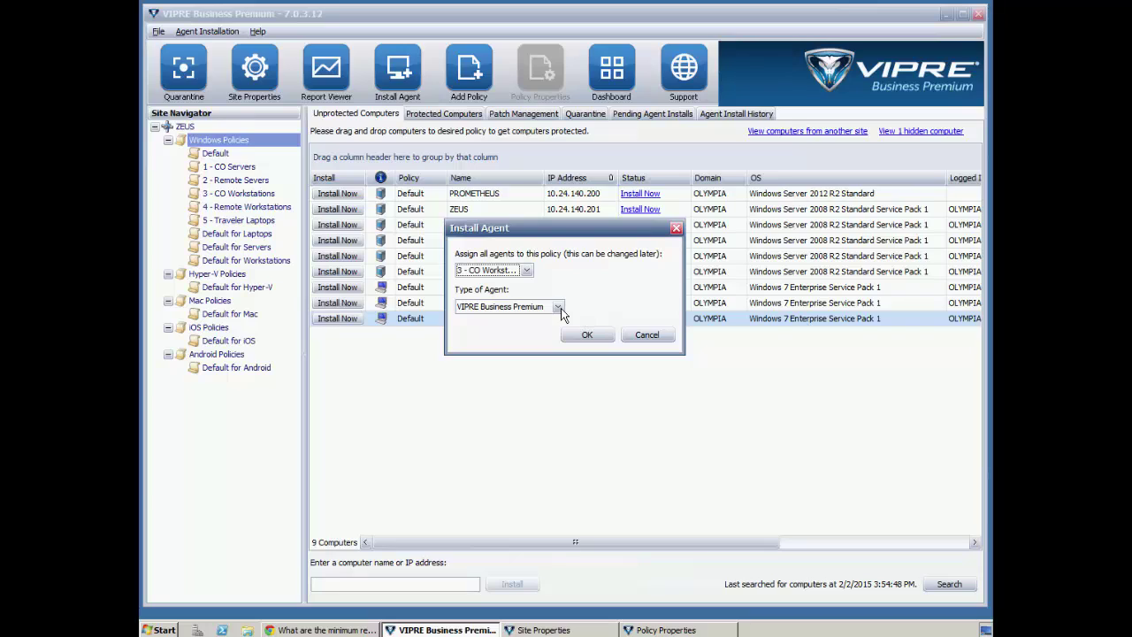
{"action": "left_click", "coordinate": [558, 308]}
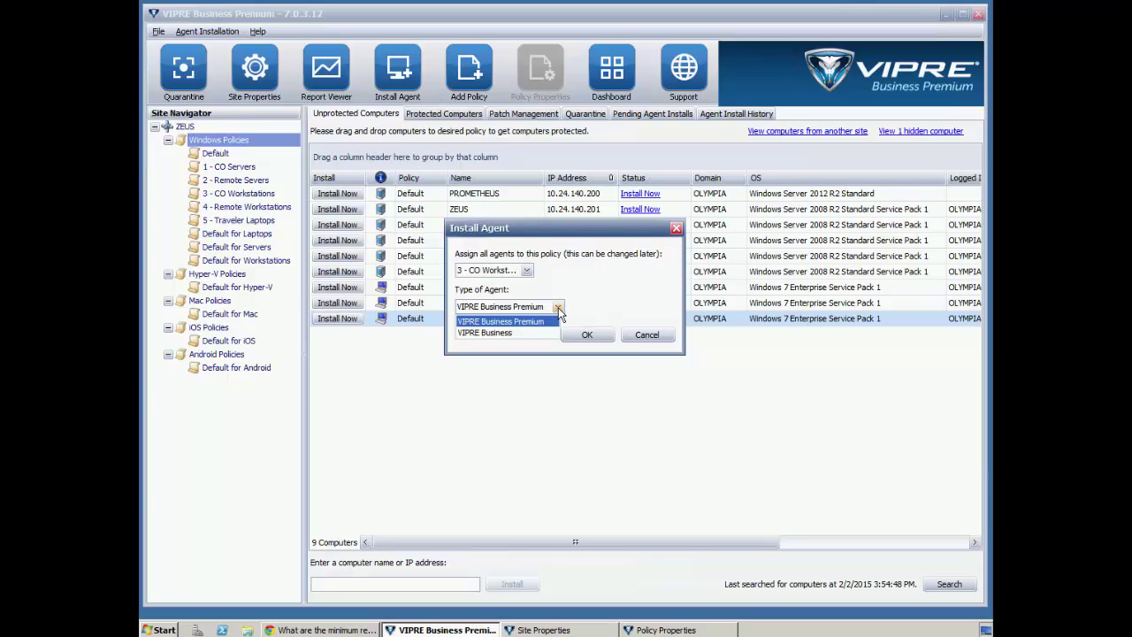
{"action": "left_click", "coordinate": [558, 311]}
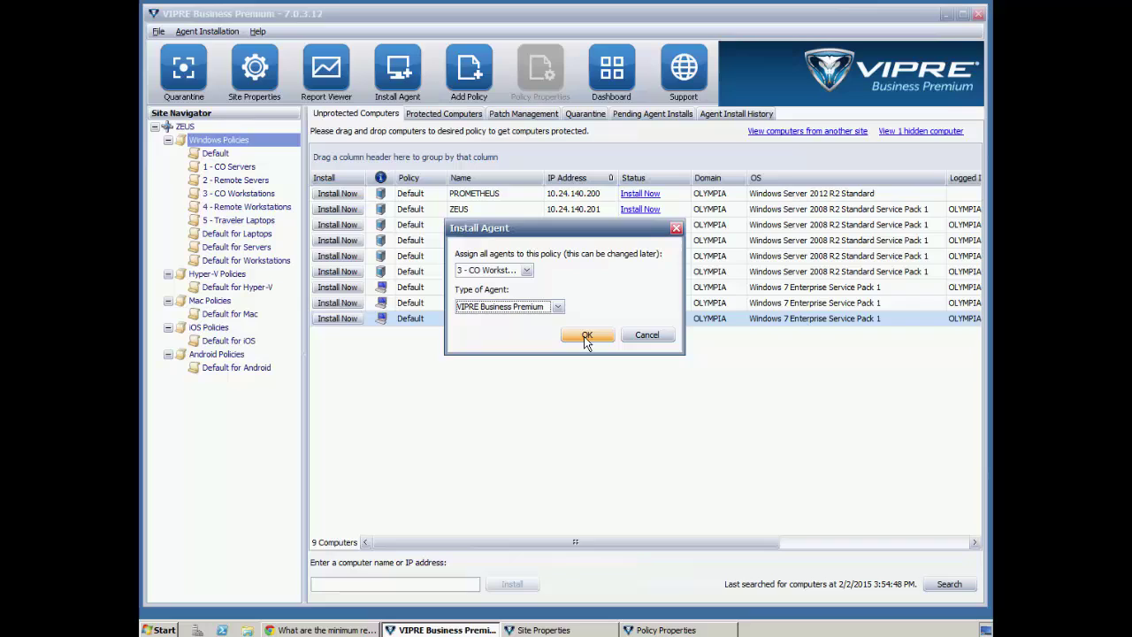
{"action": "left_click", "coordinate": [584, 336]}
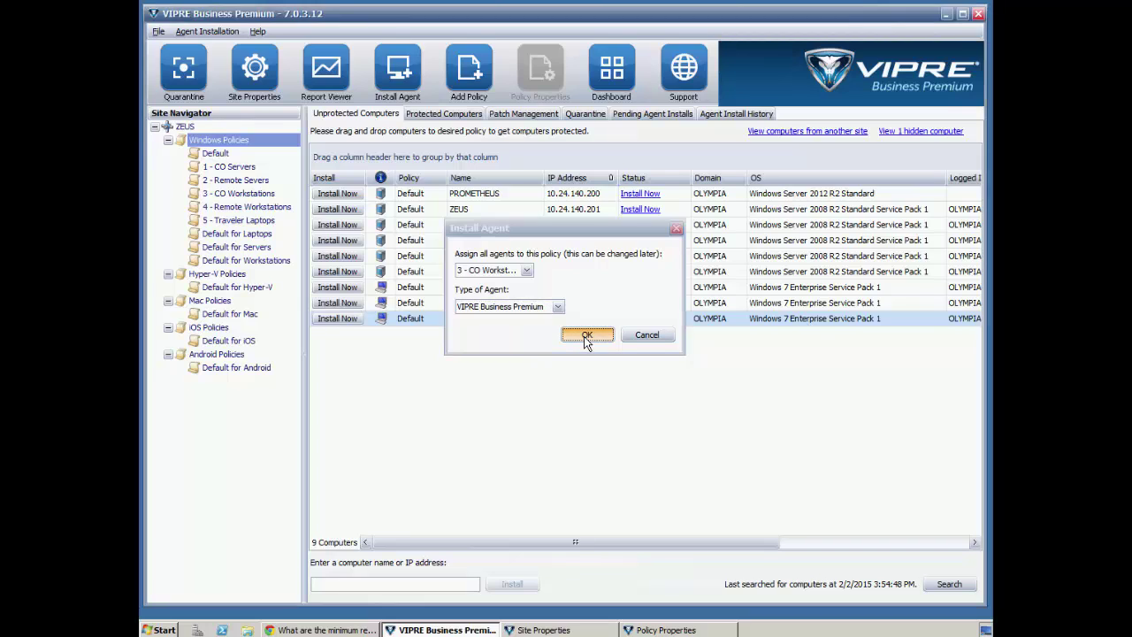